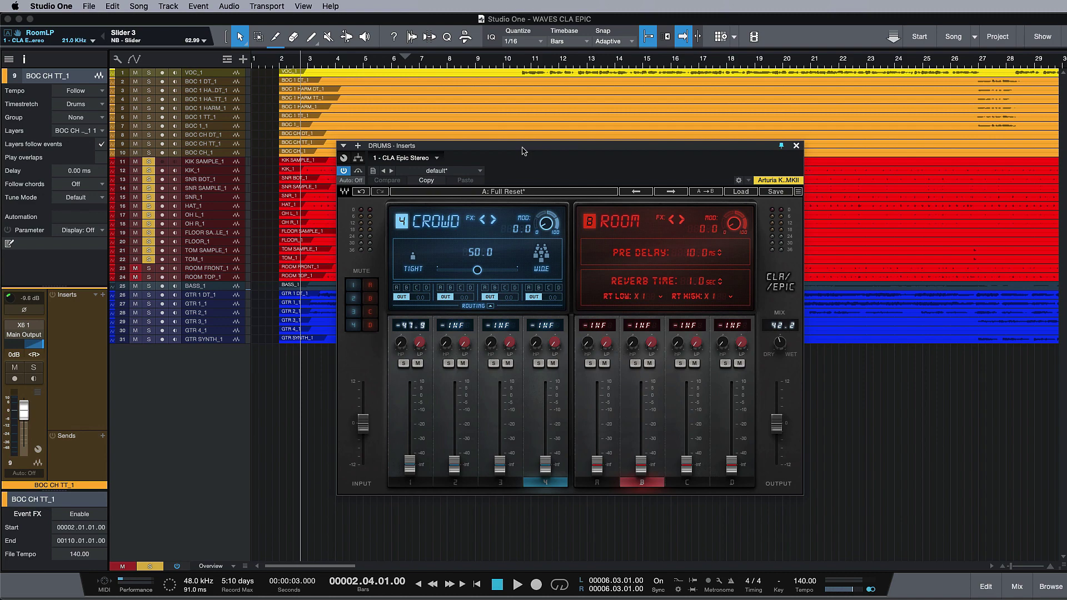
- Start playback and raise the Room reverb's level to -0.5 dB on the drums insert
key("space")
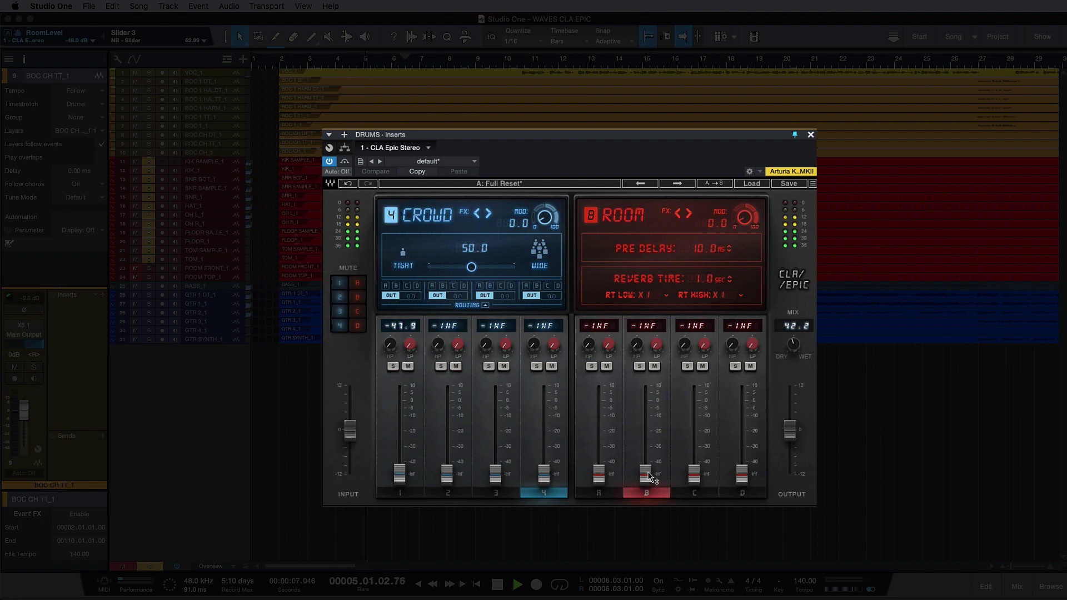
left_click_drag(652, 477, 649, 422)
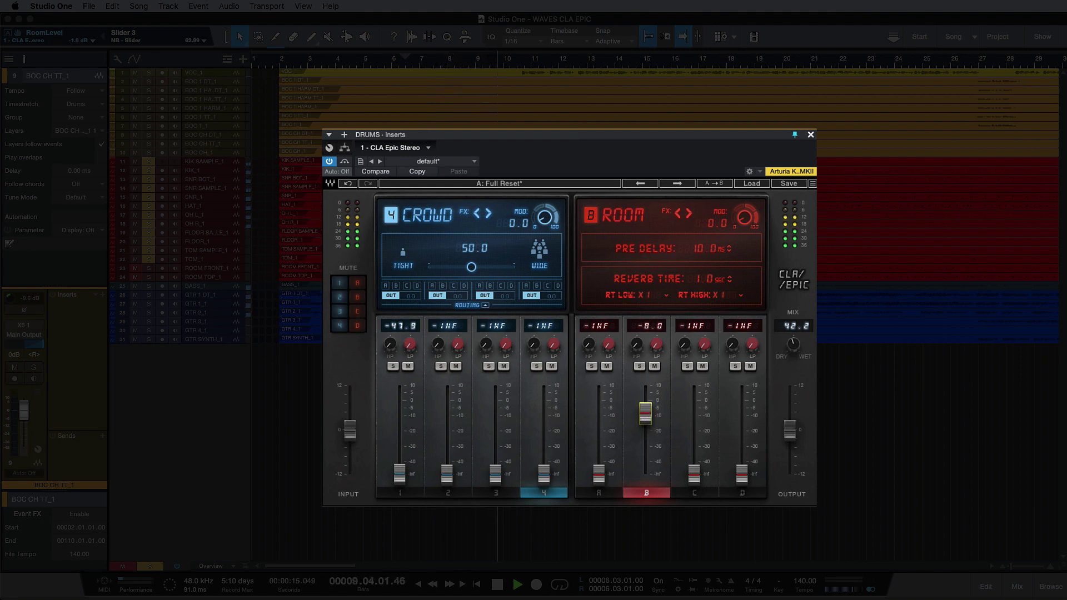
mouse_move(644, 421)
left_mouse_down()
mouse_move(645, 386)
mouse_move(645, 402)
left_mouse_up()
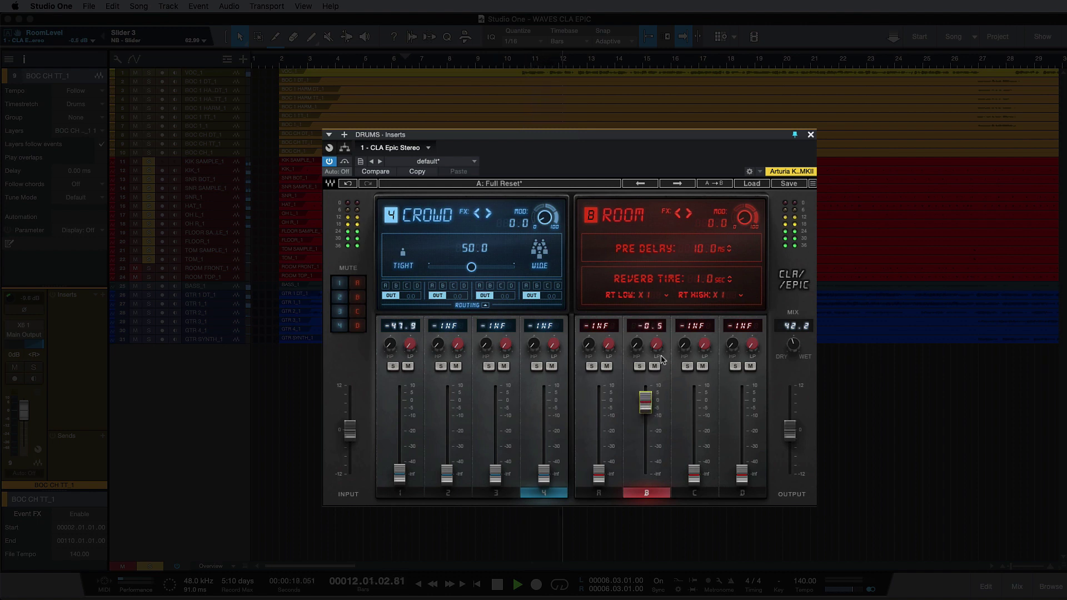
- Adjust the Room reverb's high-pass and low-pass filters, set its pre-delay to 5.4 ms and the reverb modulation to 27.5
left_click_drag(637, 345, 636, 331)
left_click_drag(706, 249, 706, 261)
left_click_drag(745, 217, 745, 207)
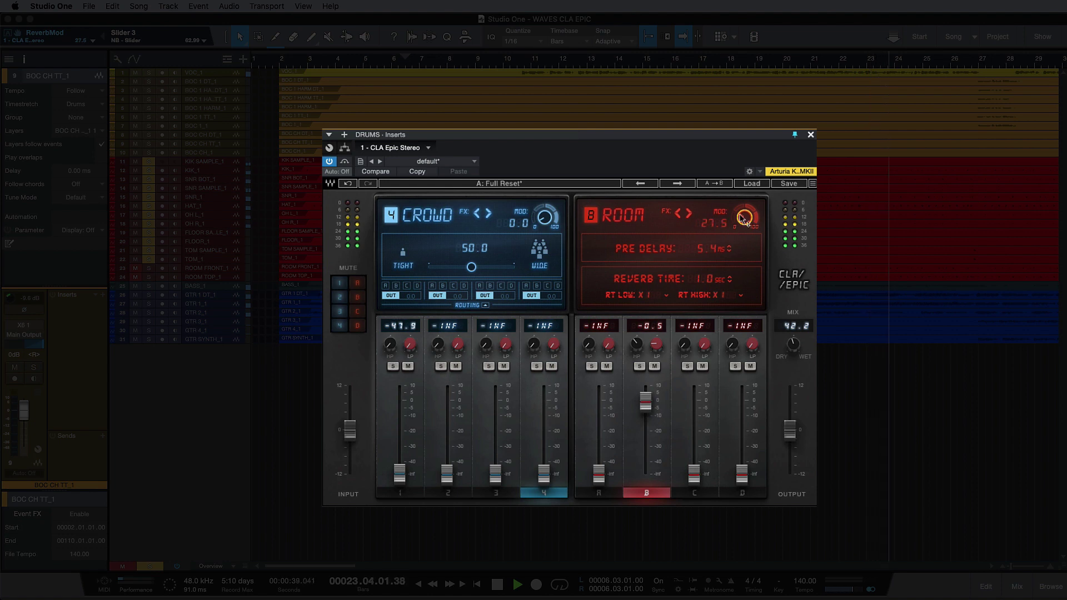
- Bring in the Hall reverb at -6.5 dB and adjust its high-pass and low-pass filters
left_click(695, 491)
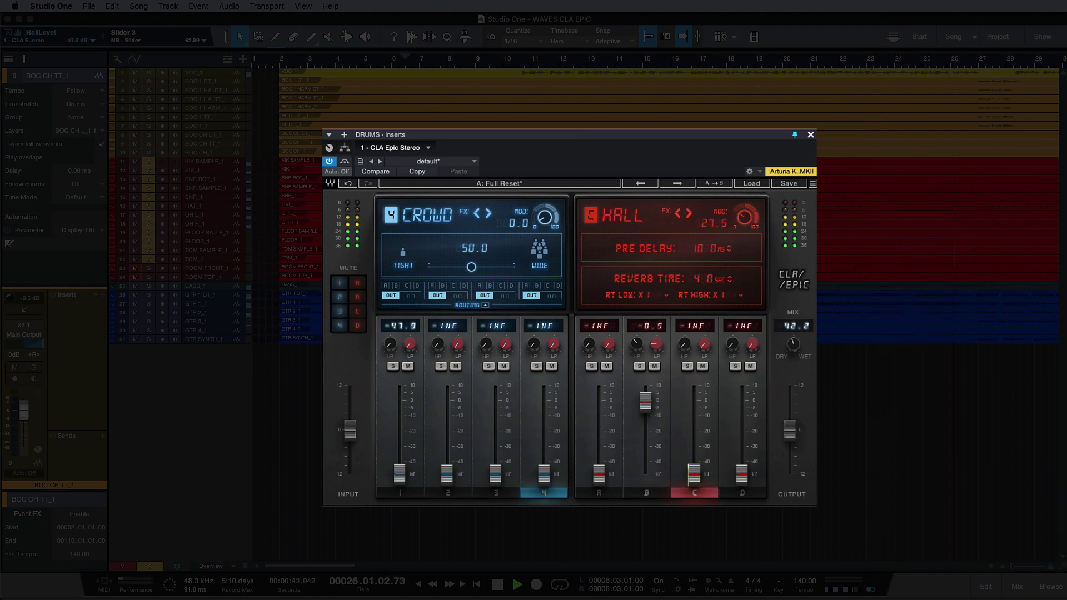
left_click_drag(693, 474, 694, 412)
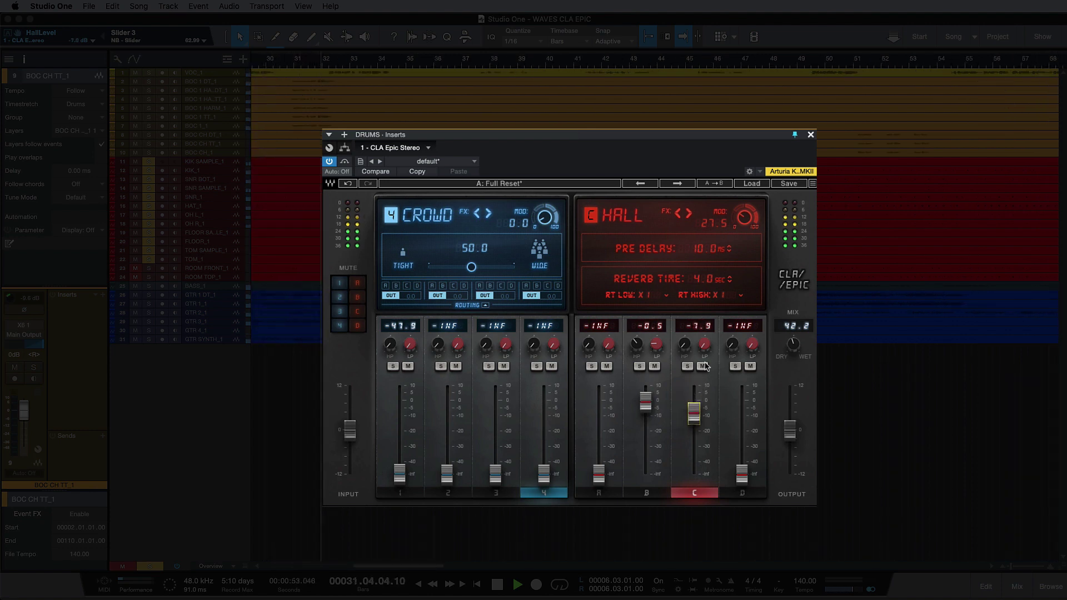
left_click_drag(684, 343, 685, 334)
left_click(704, 344)
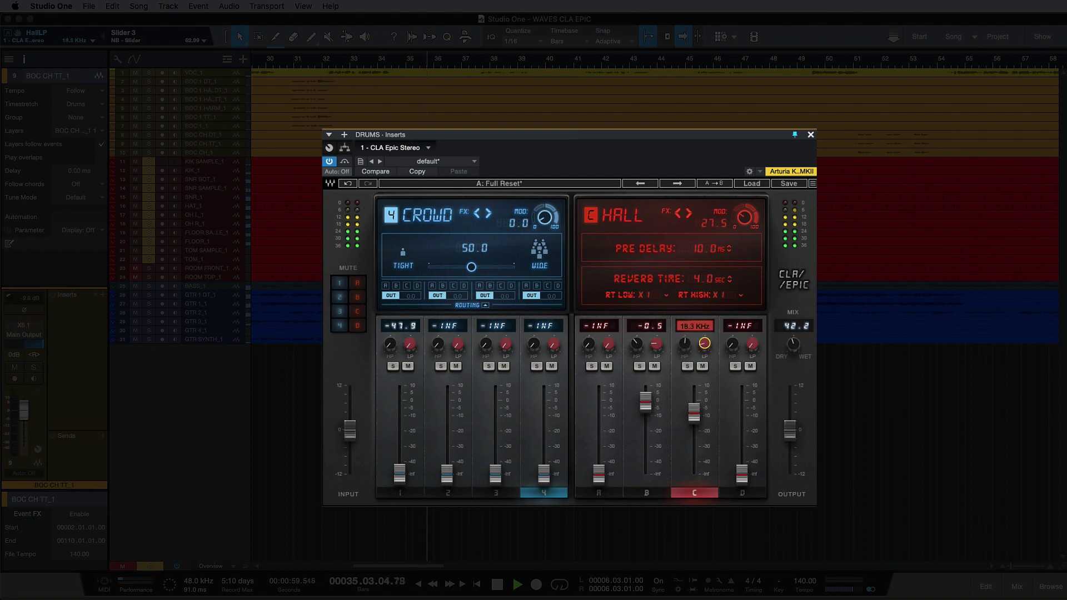
left_click(694, 411)
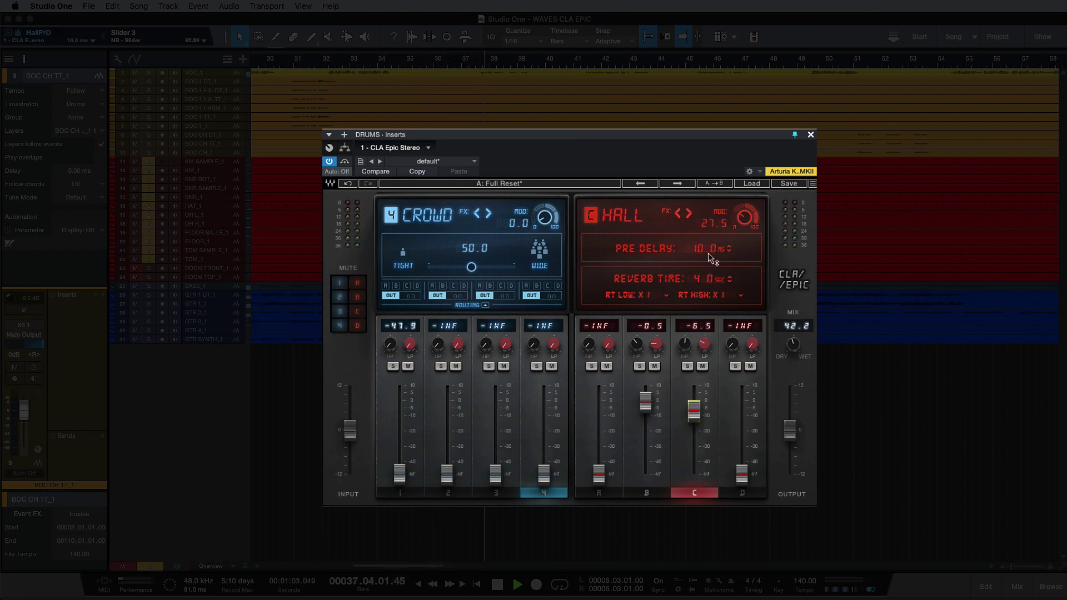
- Set the Hall reverb to 3.7 s with 5.2 ms pre-delay, the reverb modulation to 16.3 and the overall mix to 33.9
left_click_drag(709, 283, 709, 257)
left_click_drag(710, 257, 710, 260)
left_click_drag(794, 344, 793, 355)
left_click_drag(749, 219, 732, 217)
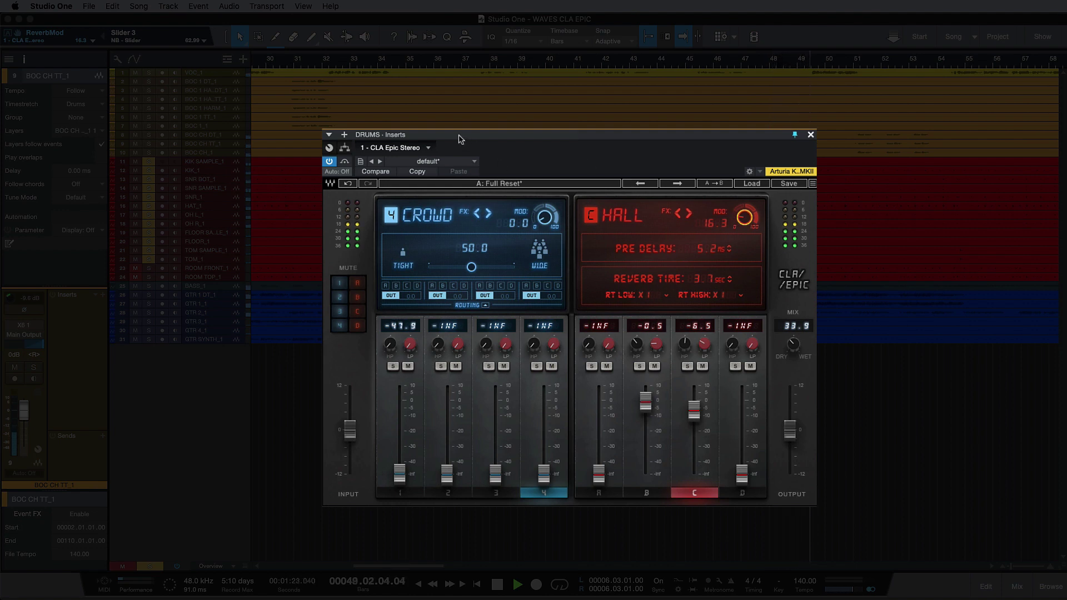
- Compare the drums with the reverb plug-in bypassed and set the overall mix to 42.1
left_click(344, 162)
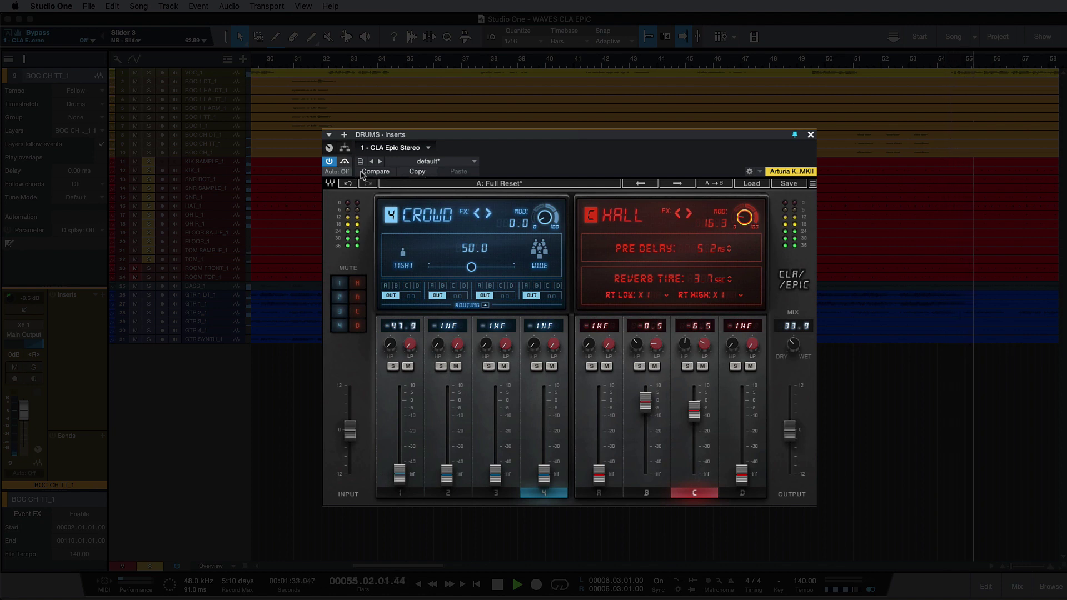
left_click_drag(804, 350, 804, 335)
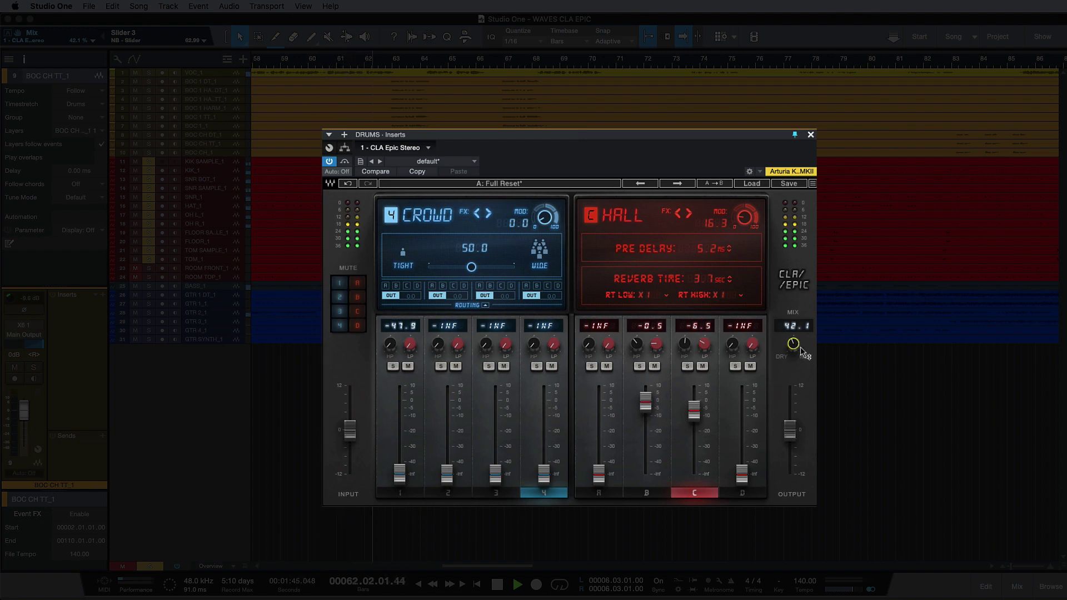
- Solo the Plate reverb, set its level to -8.9 dB and adjust its high-pass and low-pass filters
left_click(598, 493)
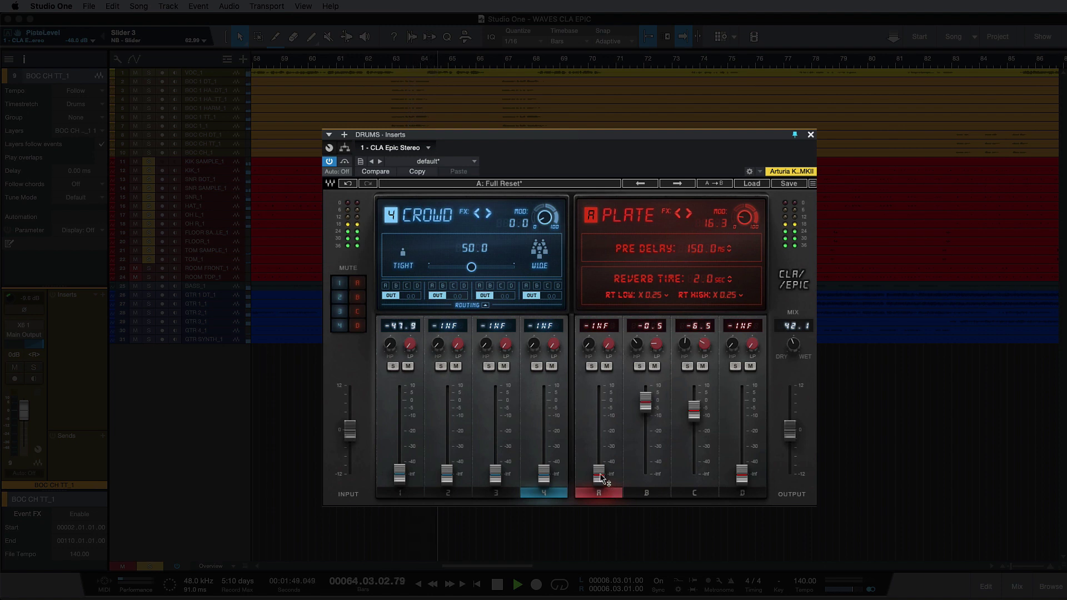
left_click_drag(601, 478, 602, 434)
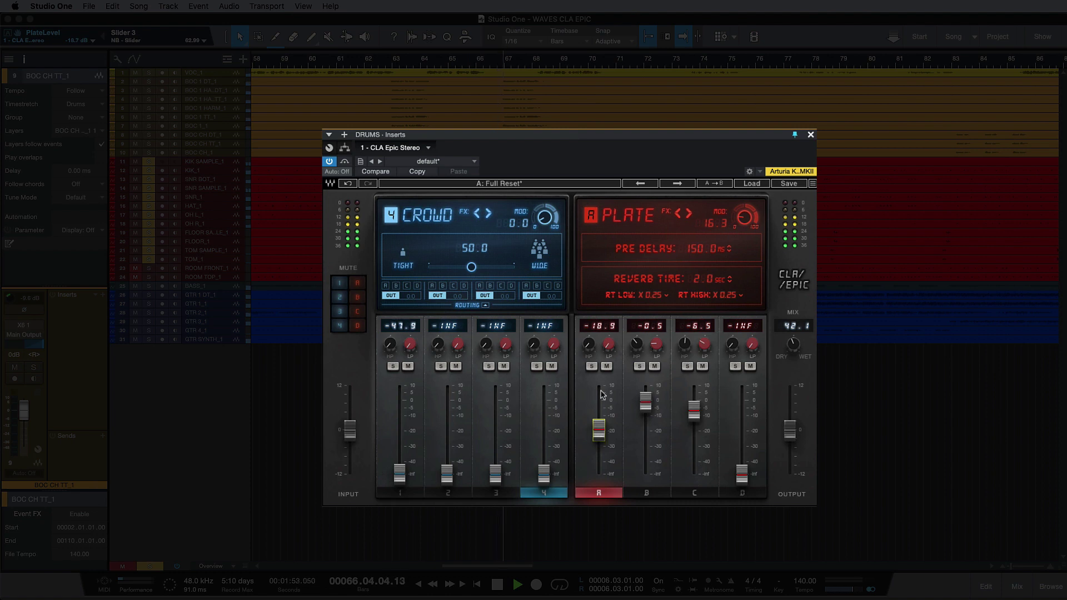
left_click(591, 367)
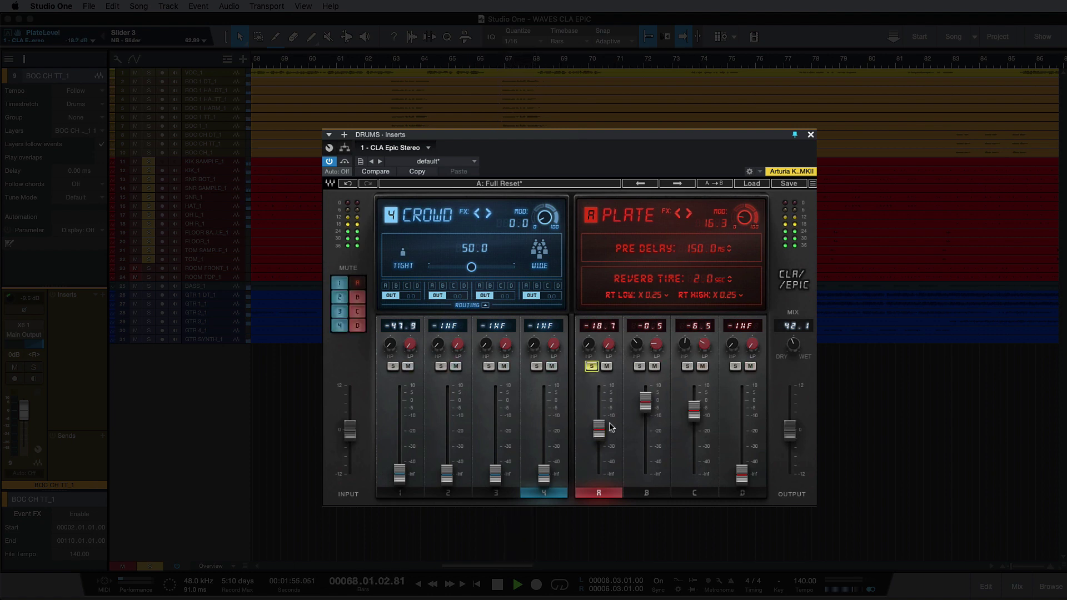
left_click_drag(600, 431, 600, 401)
mouse_move(588, 345)
left_mouse_down()
mouse_move(588, 334)
mouse_move(609, 343)
left_mouse_up()
left_click_drag(599, 401, 599, 411)
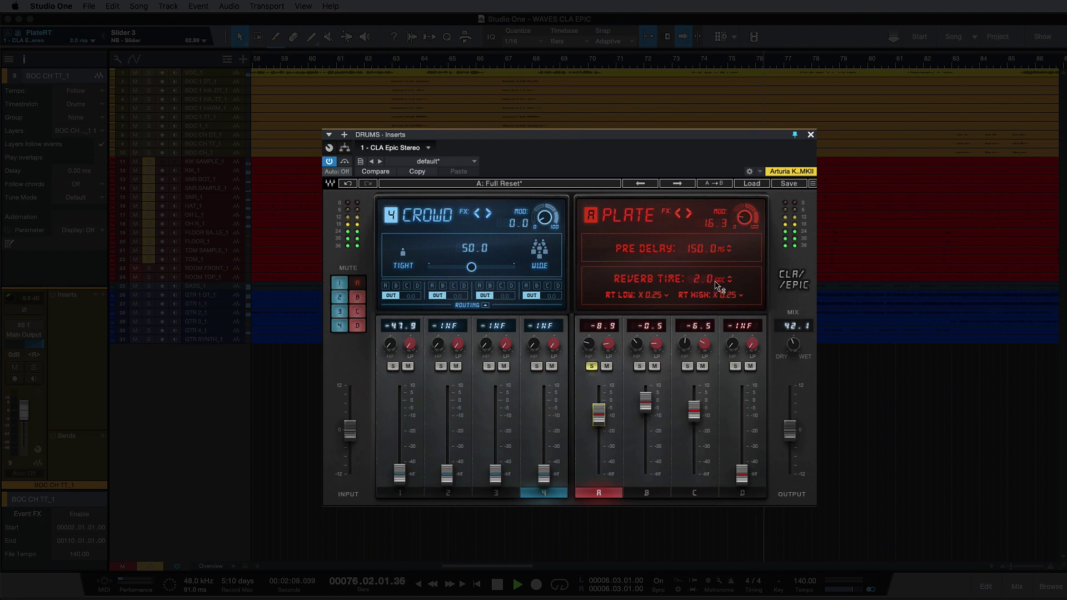
- Set the Plate reverb to 1.8 s time, 24.9 ms pre-delay, 0.3 modulation and -10.2 dB level, and take it out of solo
left_click_drag(703, 279, 703, 284)
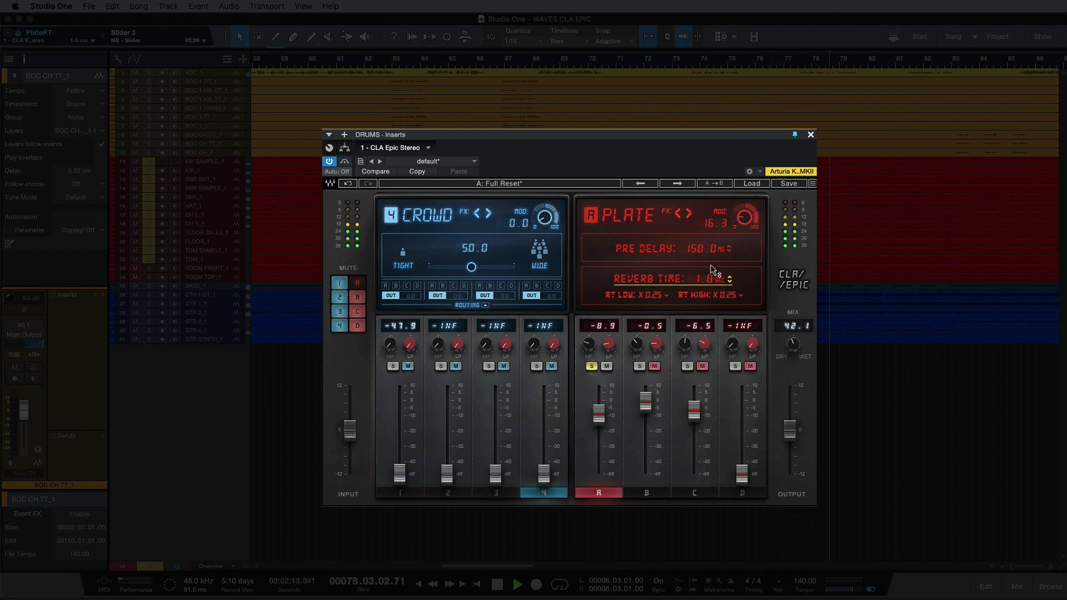
left_click_drag(694, 249, 694, 298)
left_click_drag(746, 225, 746, 244)
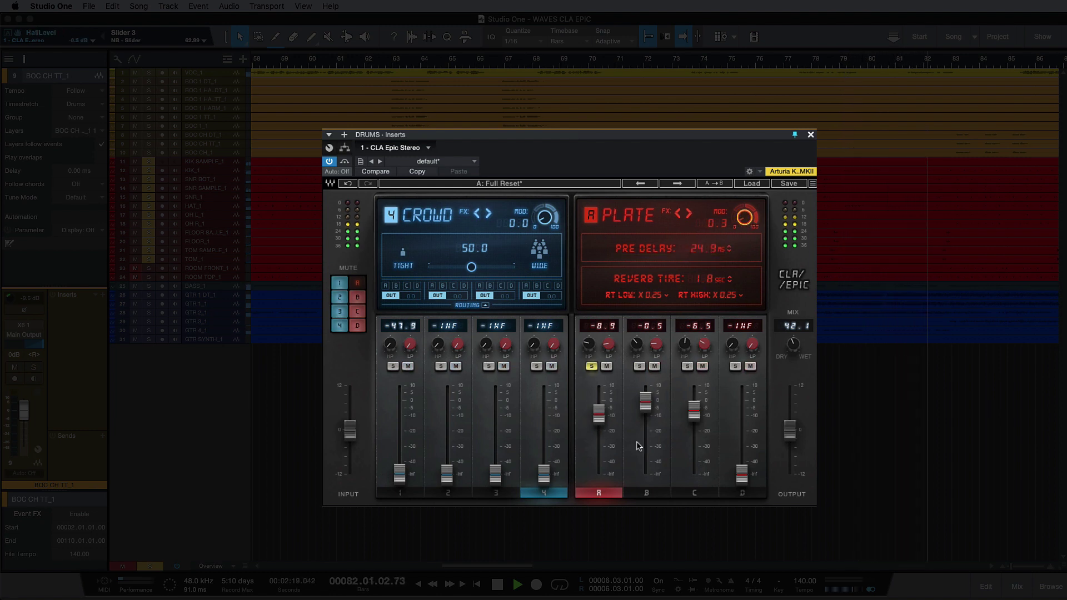
left_click_drag(598, 413, 598, 417)
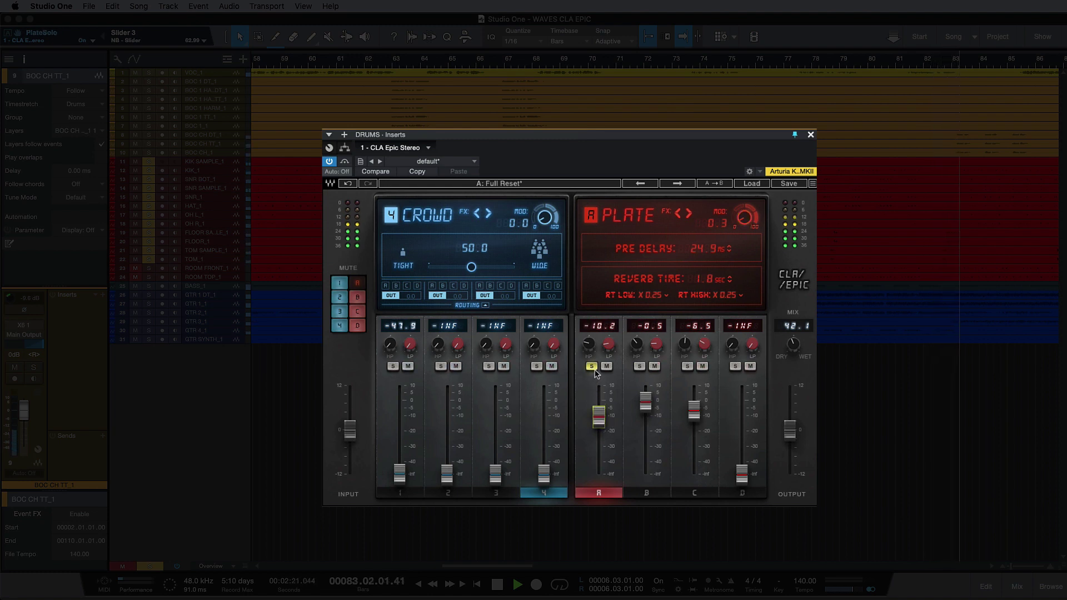
left_click(592, 366)
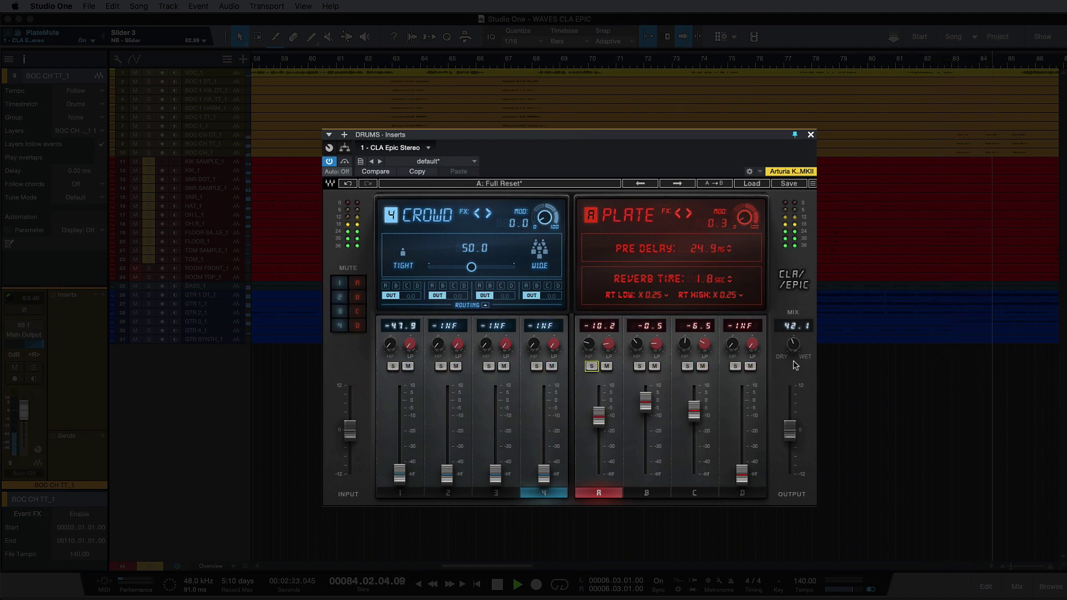
- Reduce the overall mix to 38.8 and the Room level to -2.3 dB, and compare the result against bypass
left_click_drag(793, 345, 793, 351)
left_click_drag(645, 401, 645, 403)
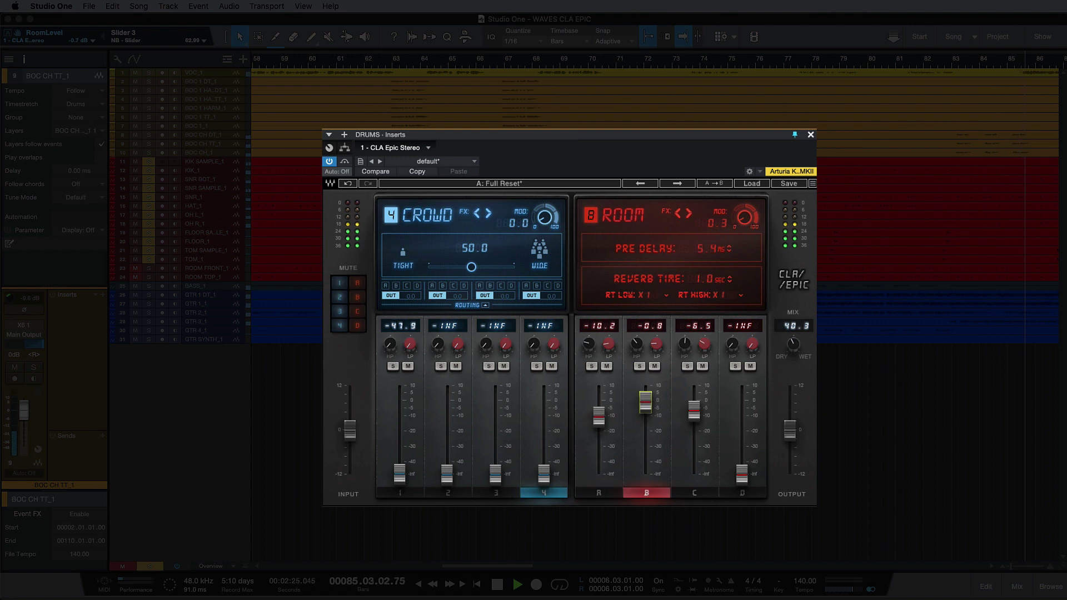
left_click_drag(793, 350, 793, 354)
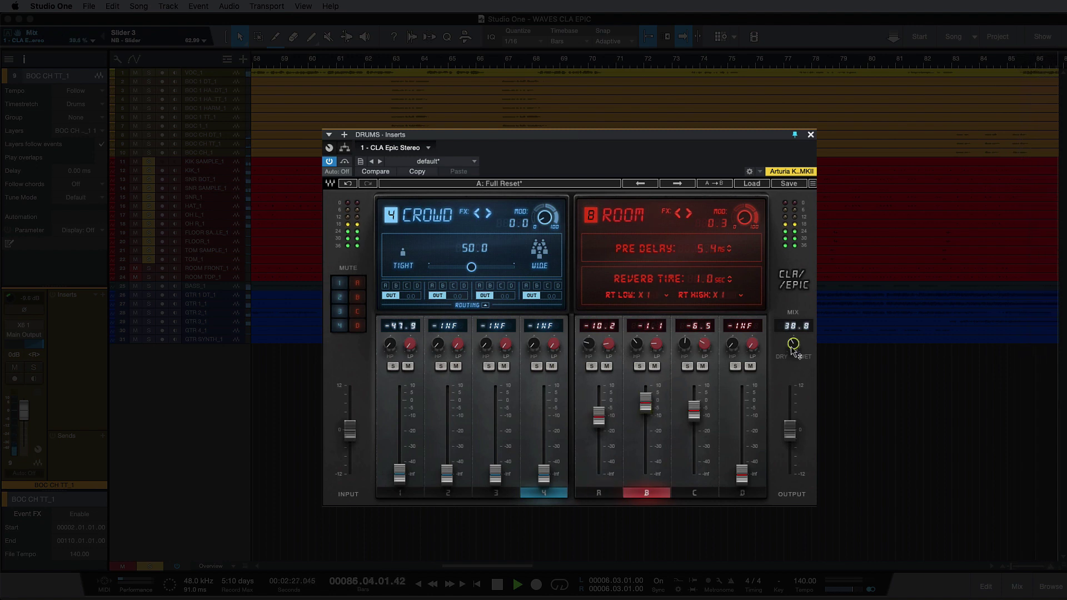
left_click_drag(646, 402, 645, 405)
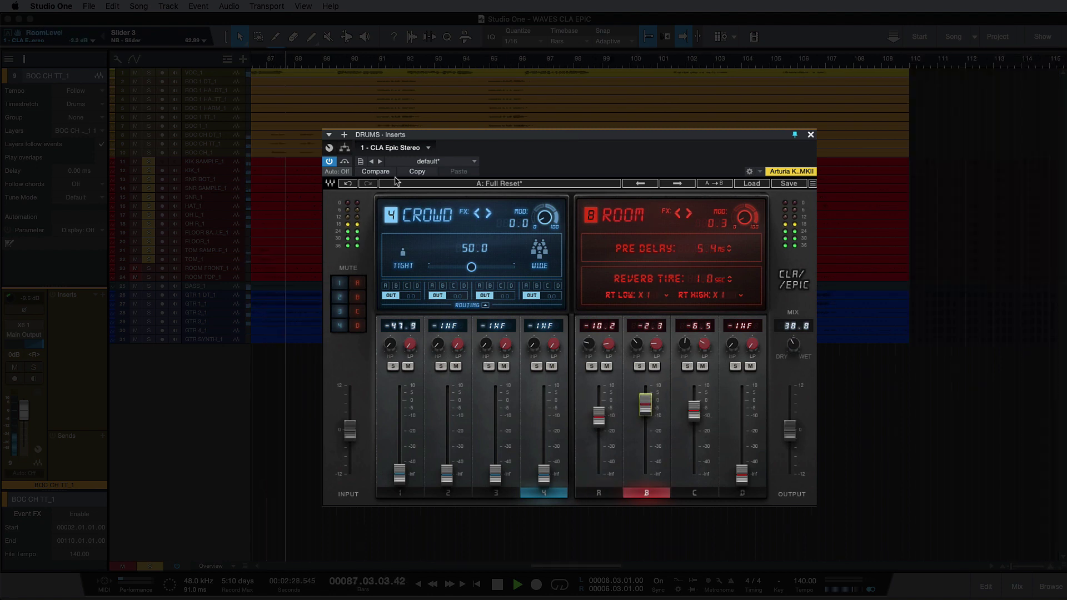
left_click(345, 162)
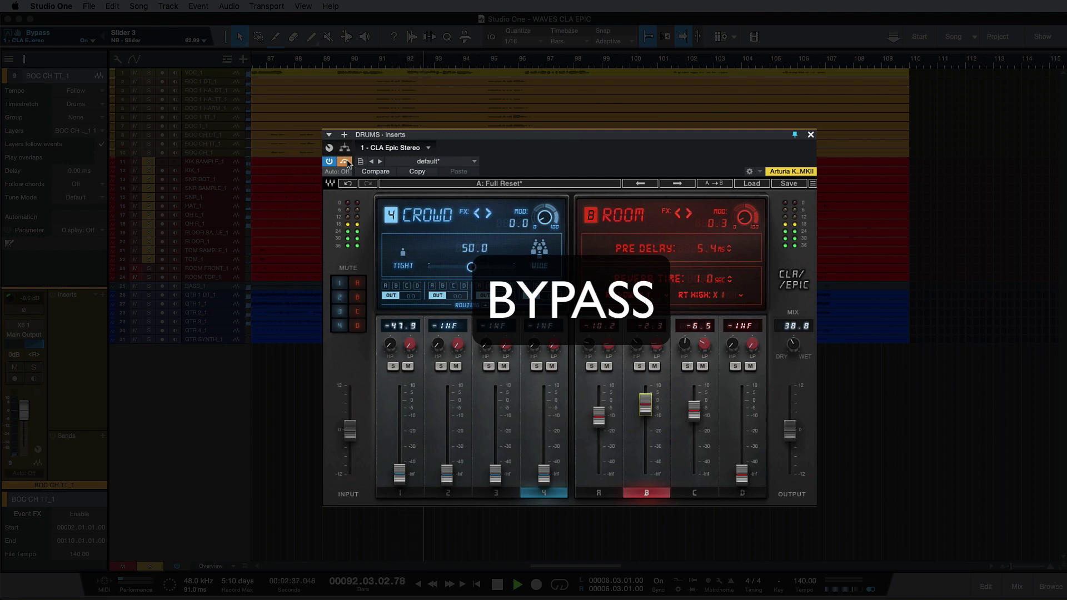
left_click(345, 162)
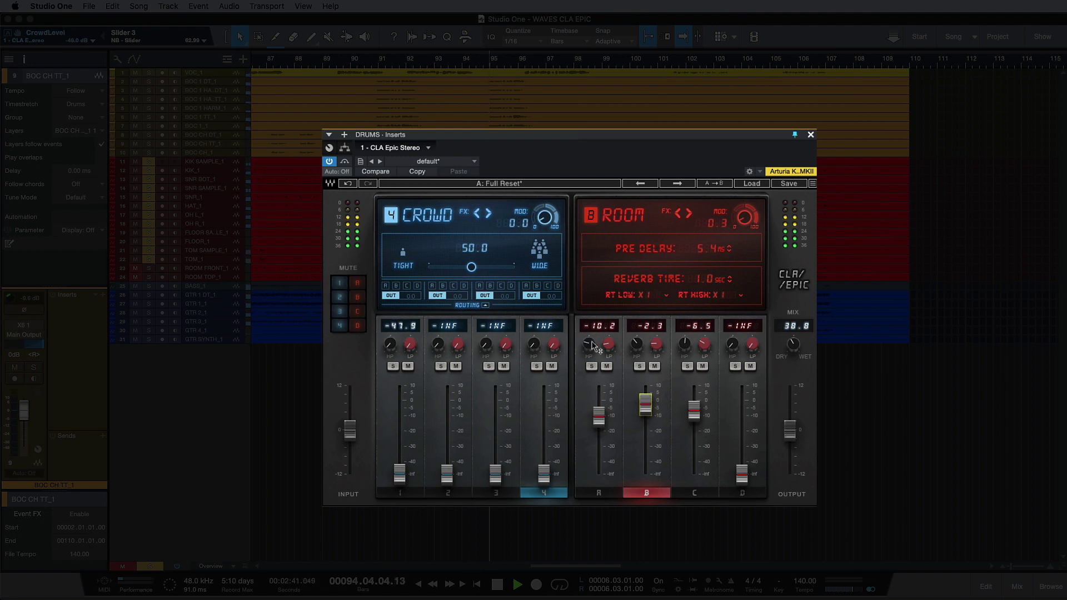
- Readjust the Plate reverb's high-pass filter, lower its level to -12.2 dB and set the overall mix to 42.8
left_click(591, 344)
left_click_drag(588, 343, 587, 352)
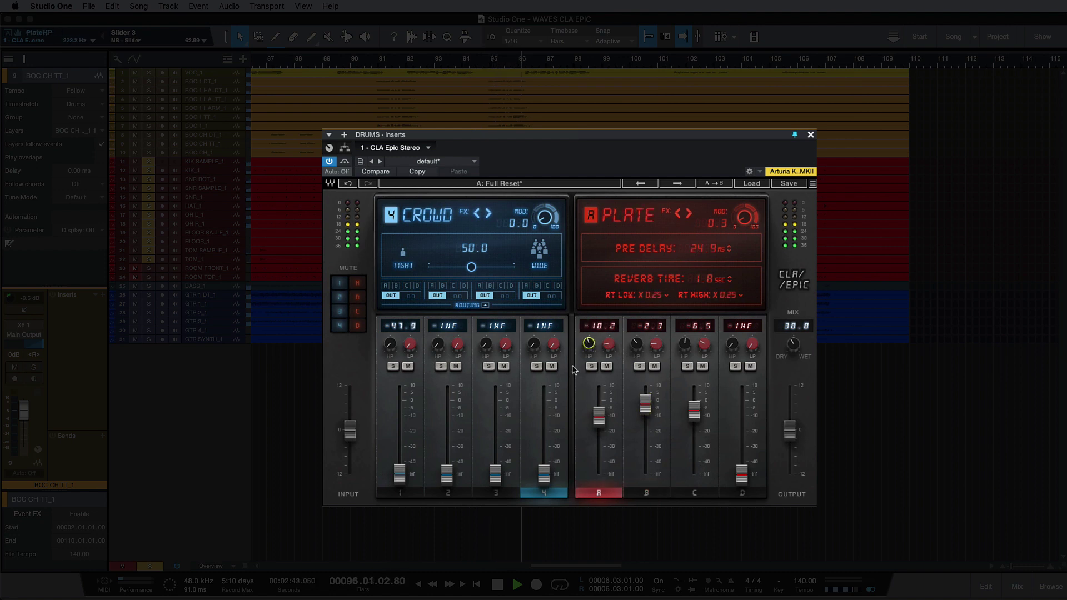
left_click_drag(598, 416, 598, 421)
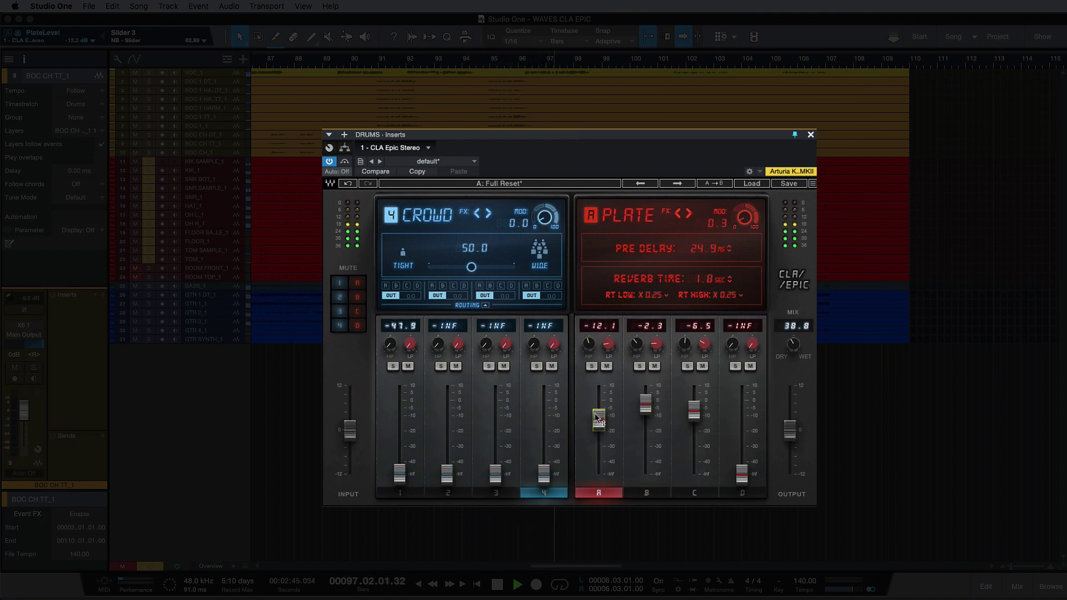
left_click(644, 404)
left_click(794, 345)
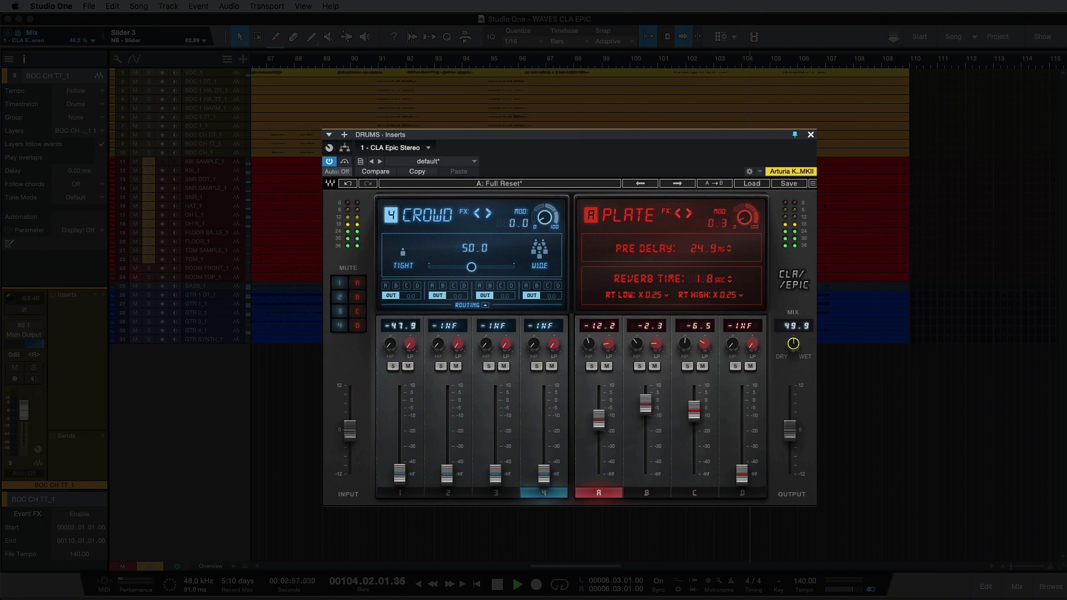
- Compare the drums with the reverb plug-in bypassed and active, and stop playback
left_click(345, 162)
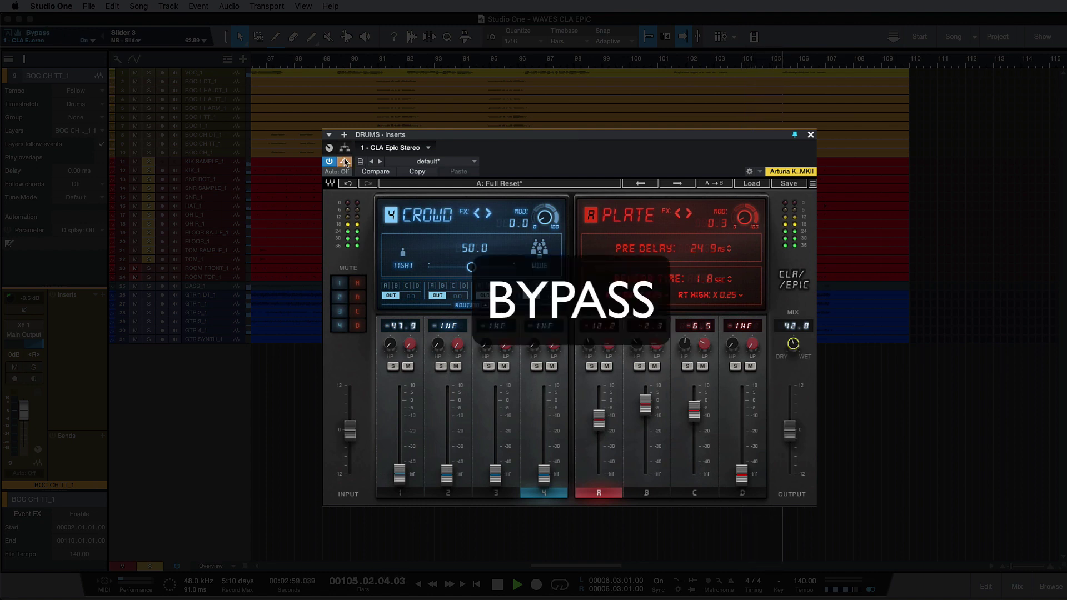
left_click(345, 161)
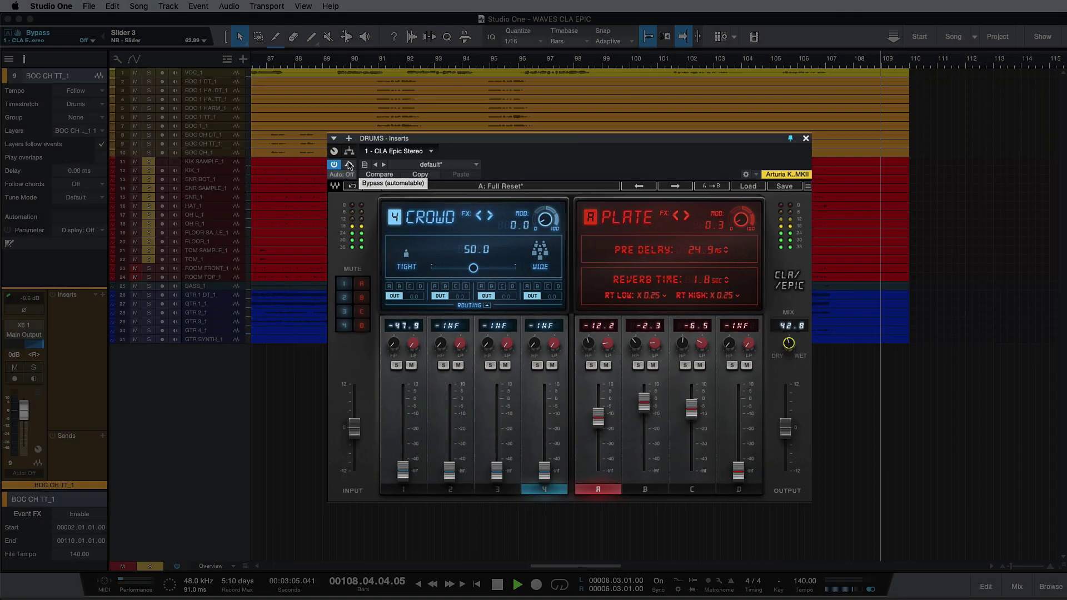
key("space")
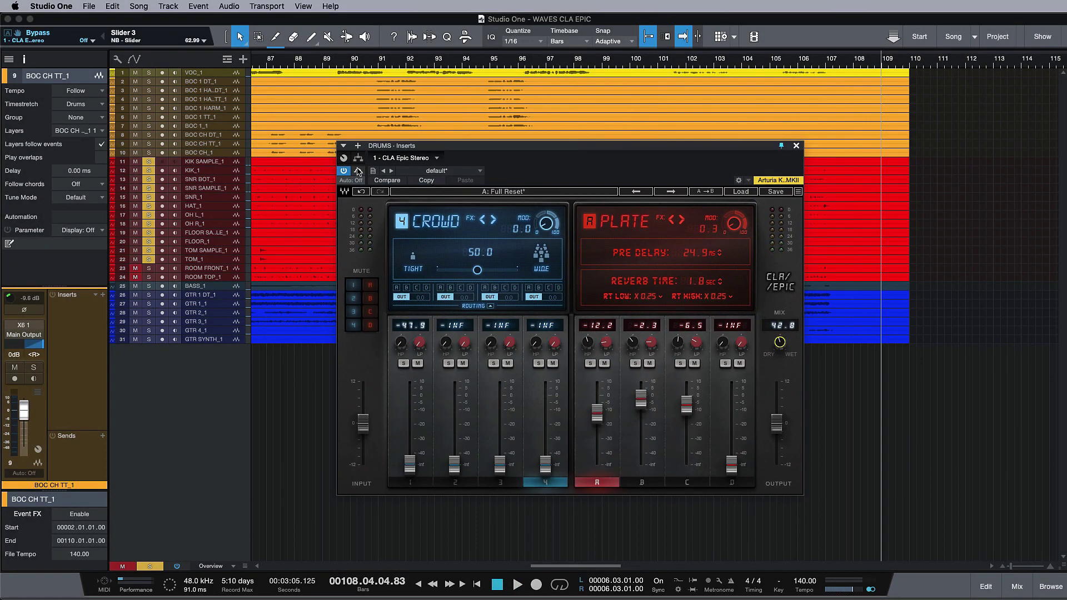